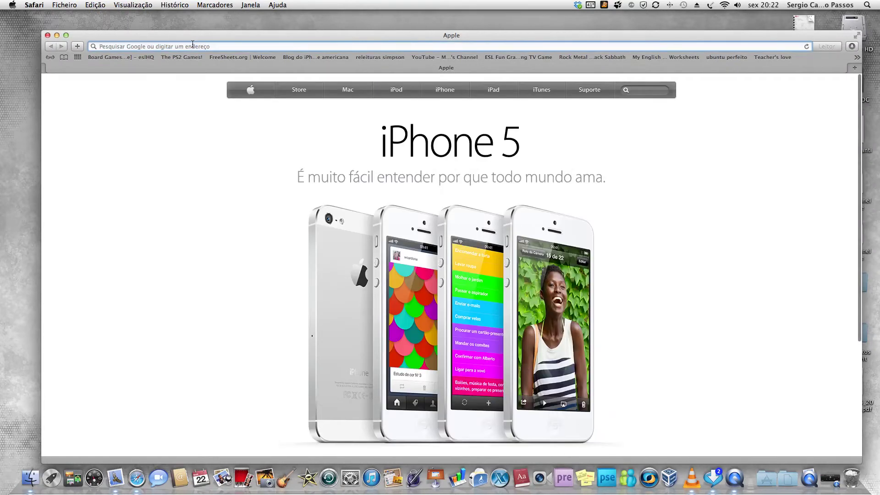
text(www.sergio)
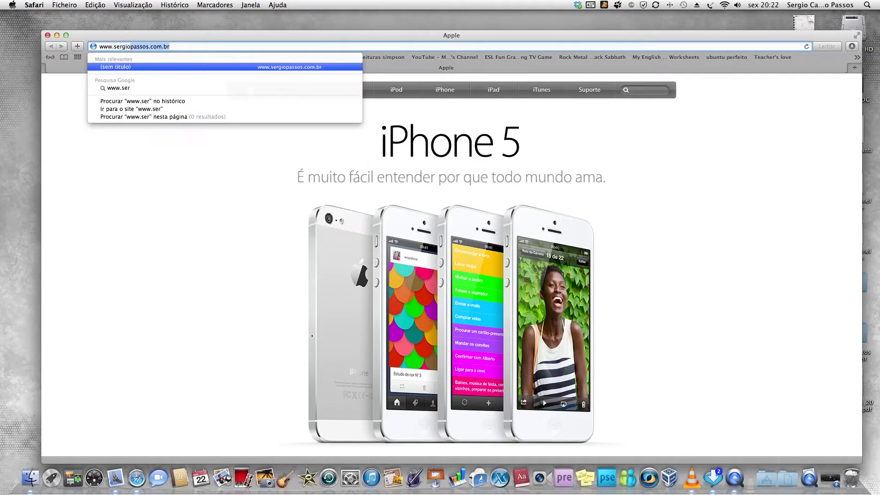
text(passo.co)
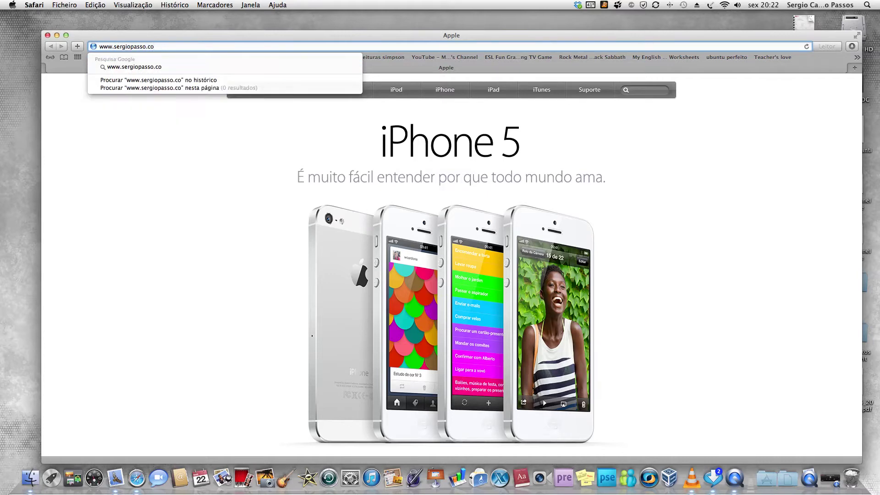
key(BackSpace)
text(s.com.br)
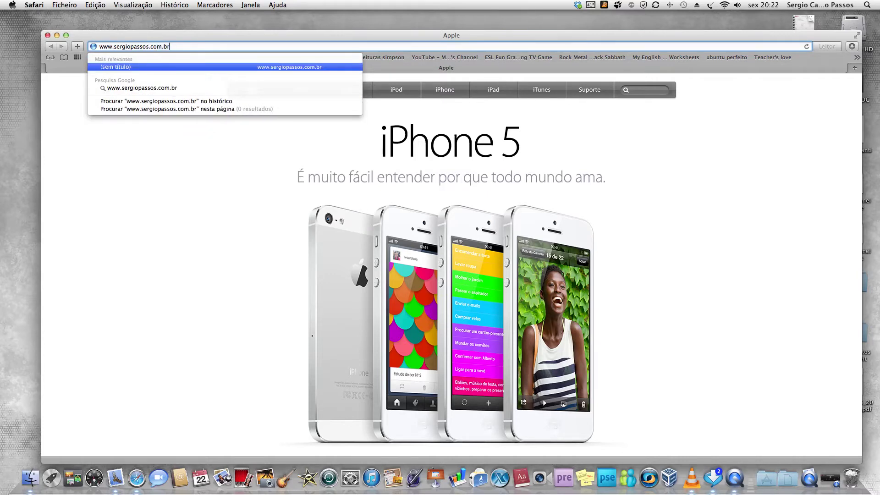
key(Return)
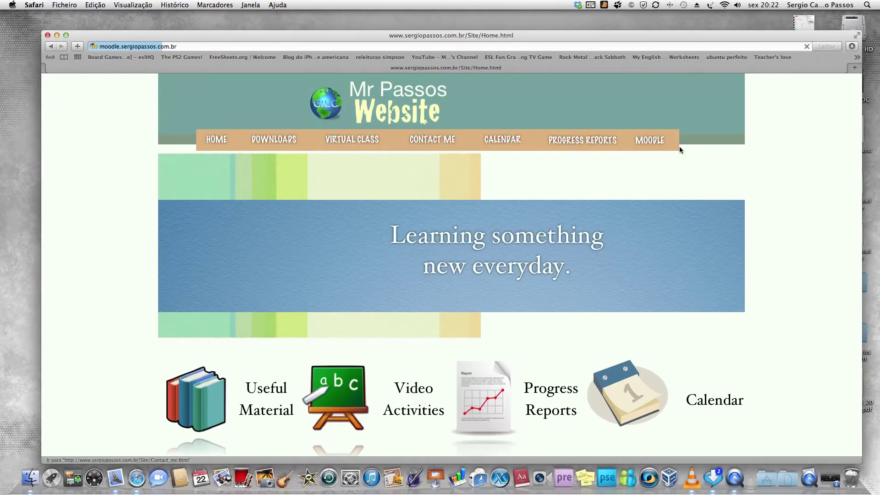
click(648, 142)
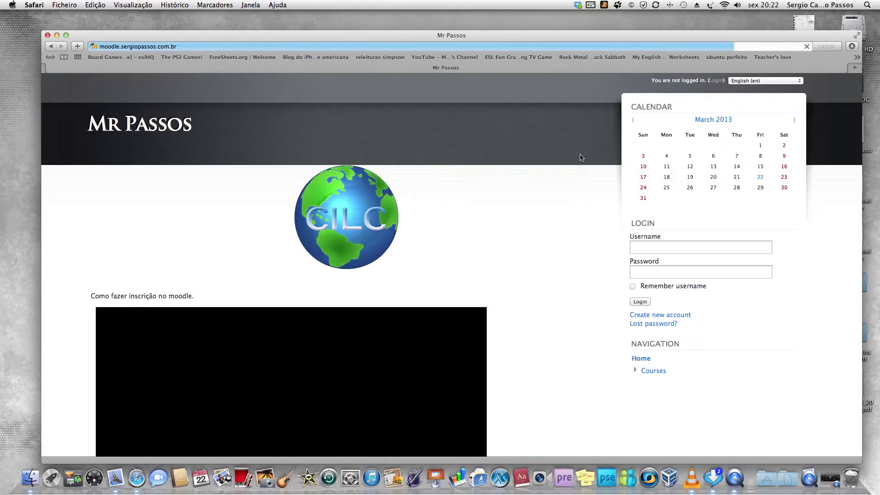
click(651, 314)
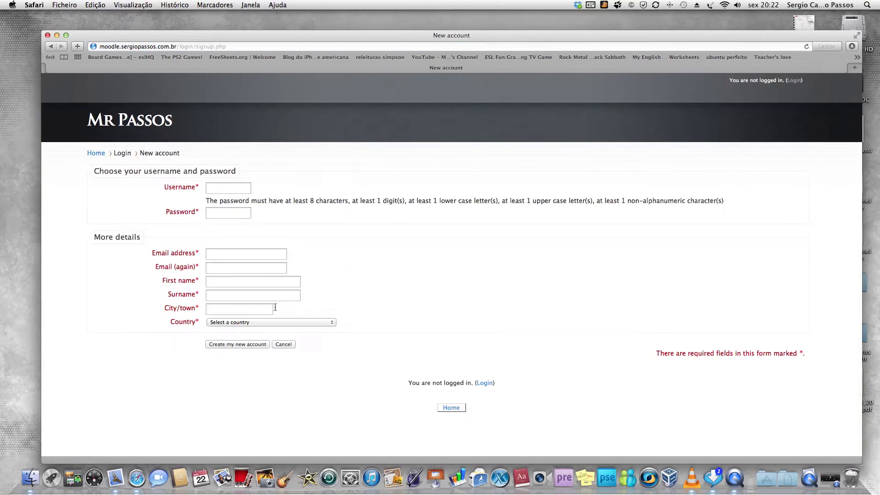
Step: Enter a username and a password on the New account form, with Unmask ticked
click(225, 188)
text(serginho)
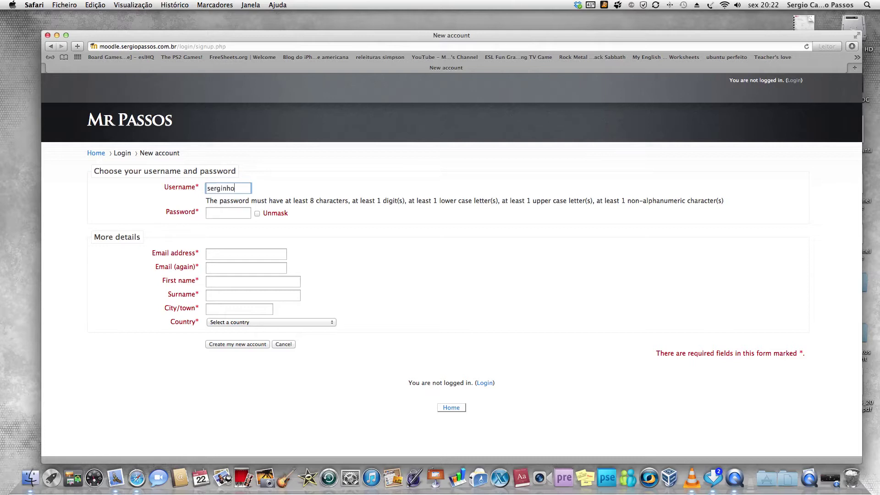
click(223, 213)
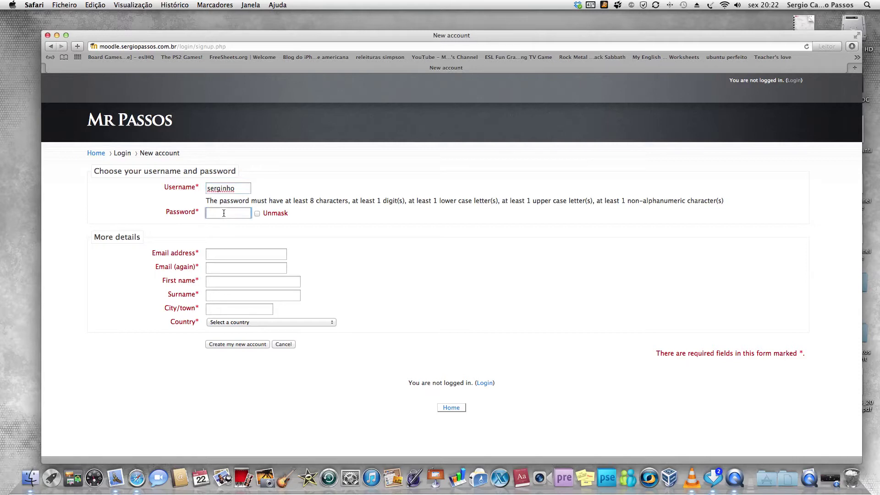
click(257, 213)
click(217, 215)
Step: Fill in the user's email address, first name, surname and city on the sign-up form
click(230, 255)
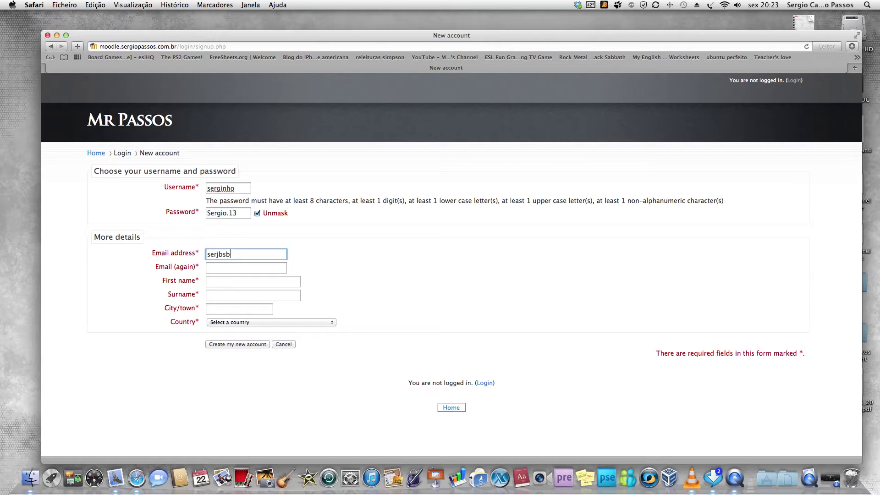
click(230, 271)
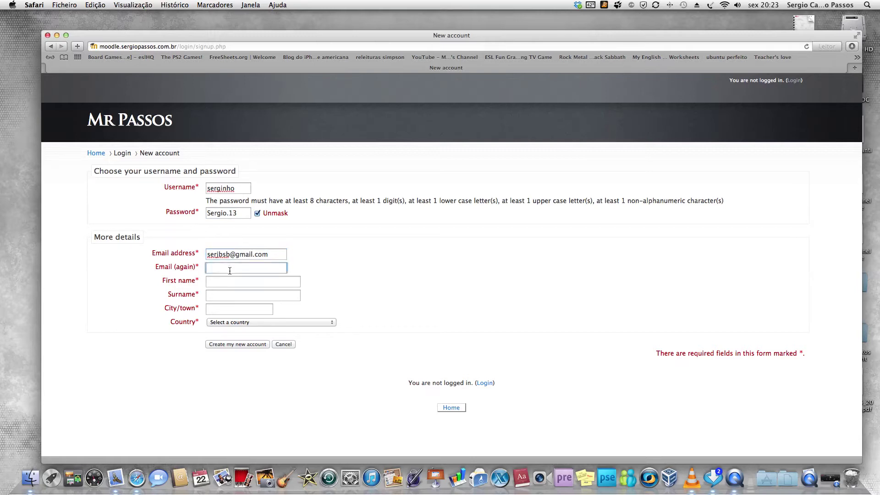
click(230, 284)
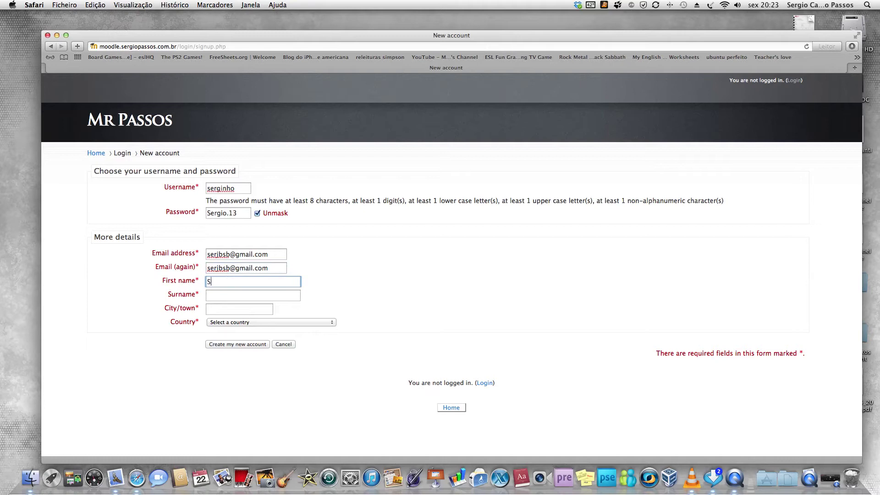
click(231, 294)
text(Pa)
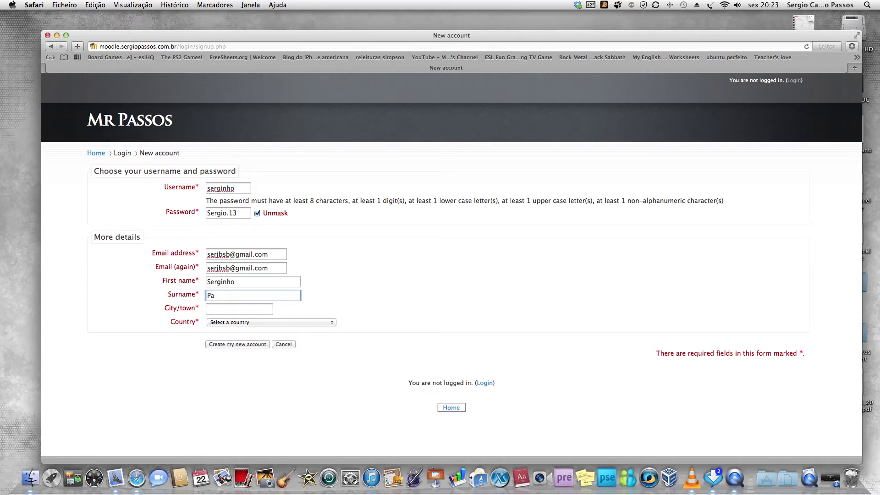
key(BackSpace)
key(BackSpace)
click(233, 310)
text(Ceilandia)
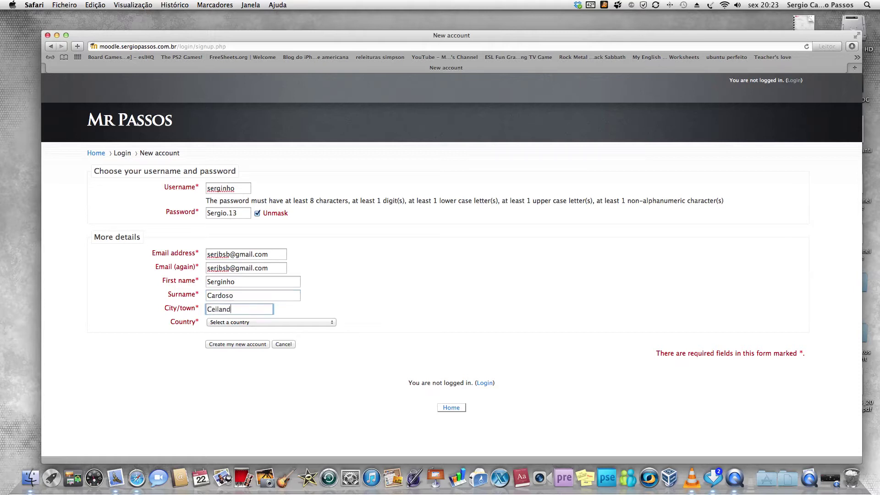
Step: Choose Brazil as the country and submit the new account request
click(330, 323)
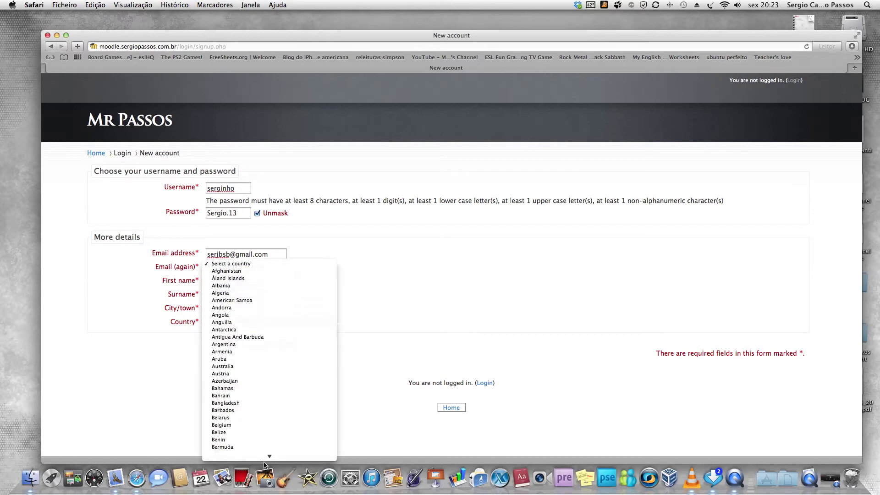
mouse_move(264, 458)
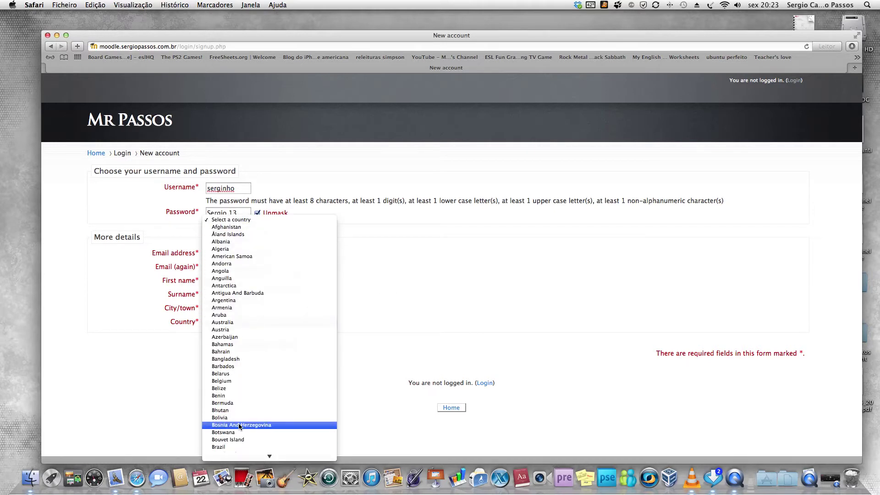
click(262, 441)
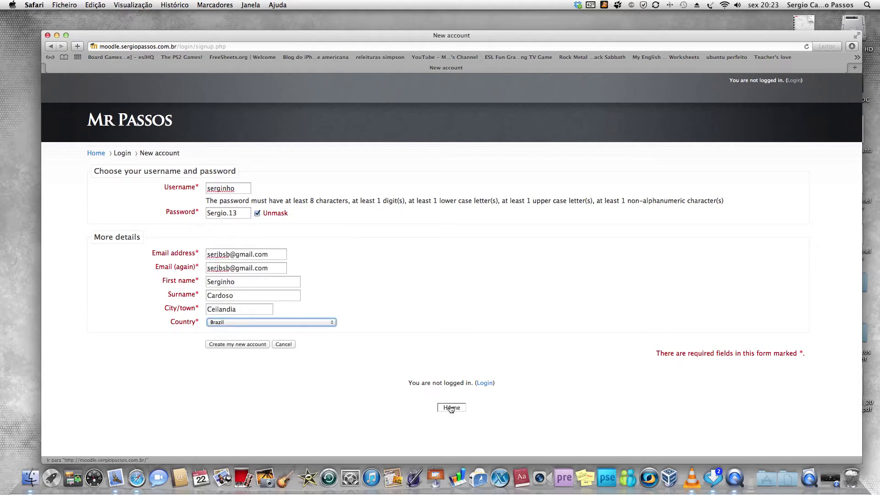
click(241, 345)
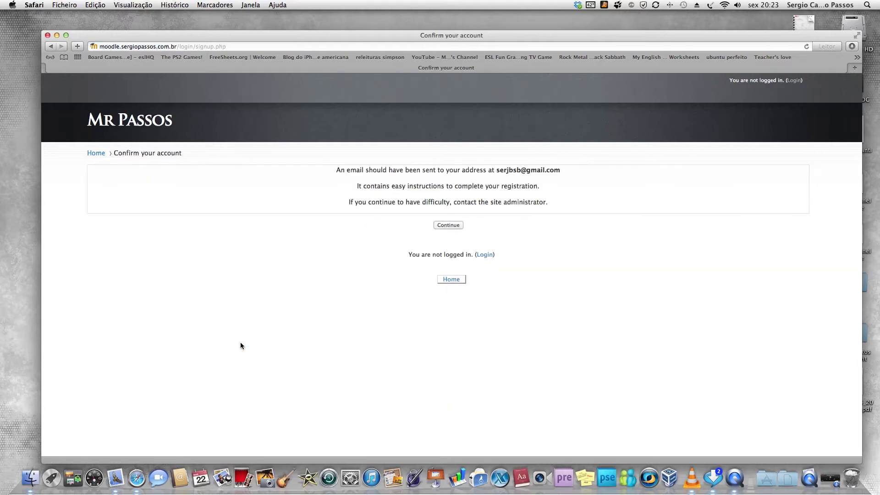
Step: Continue past the confirmation notice and load gmail.com
click(448, 225)
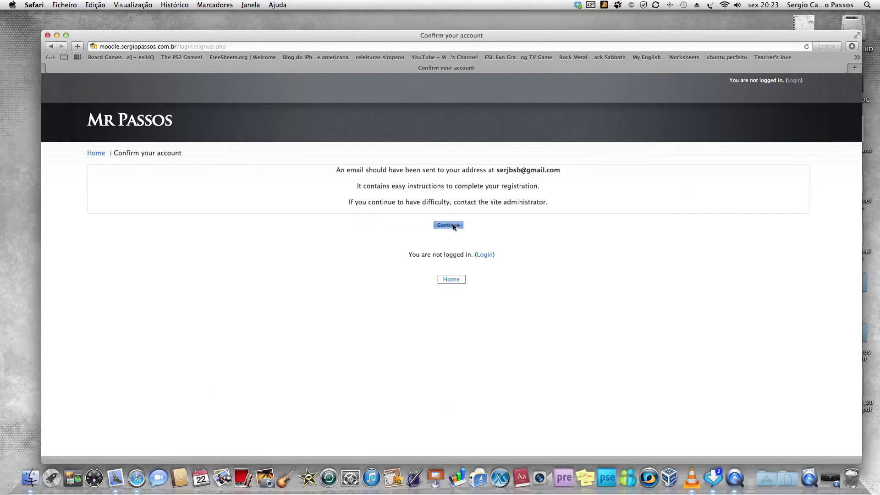
click(338, 46)
text(gmail.com)
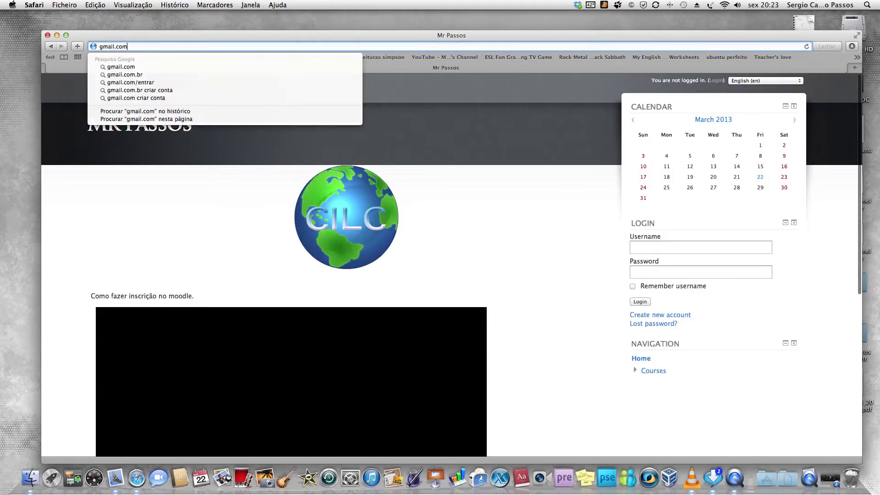
key(Return)
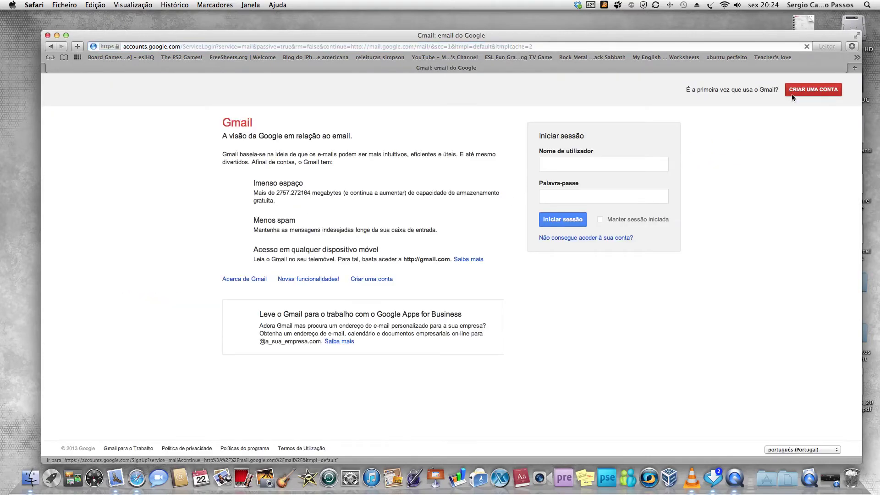
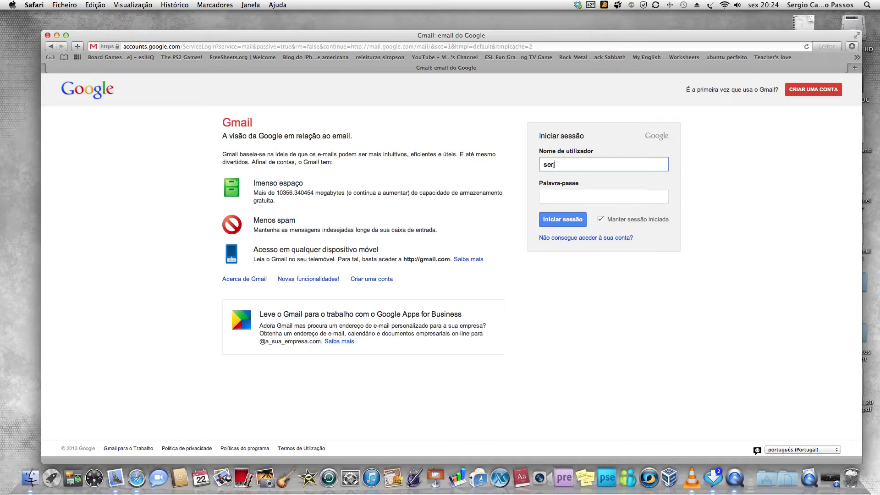
Step: Enter the Gmail account's e-mail address and password on the sign-in page
click(585, 193)
text(•••••••••••)
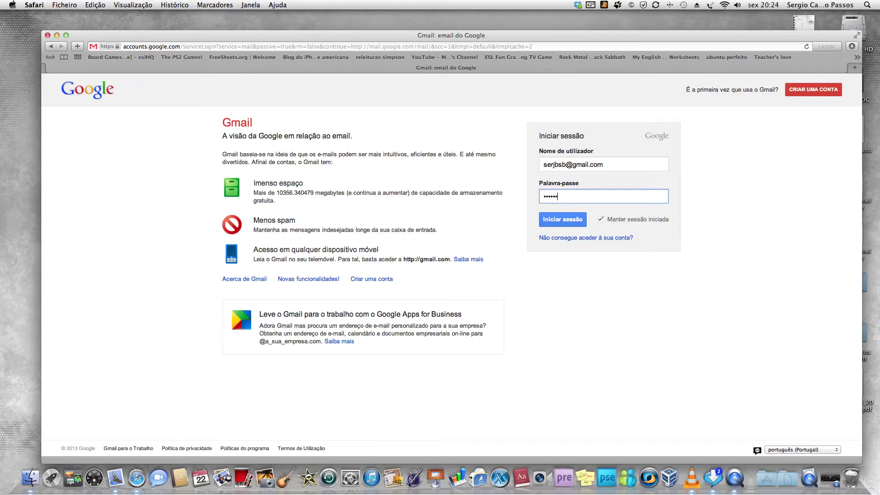
Step: Sign in to Gmail, follow the 'Mr Passos: account confirmation' email link, and return to Moodle
click(573, 221)
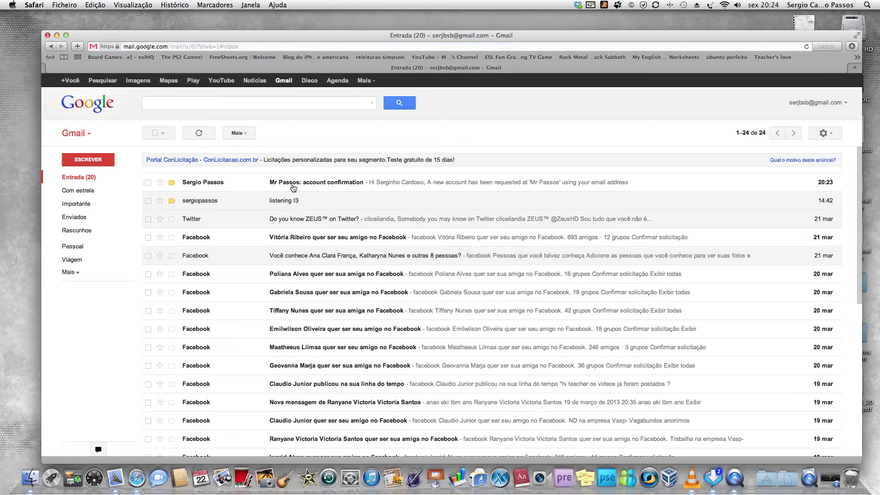
click(191, 186)
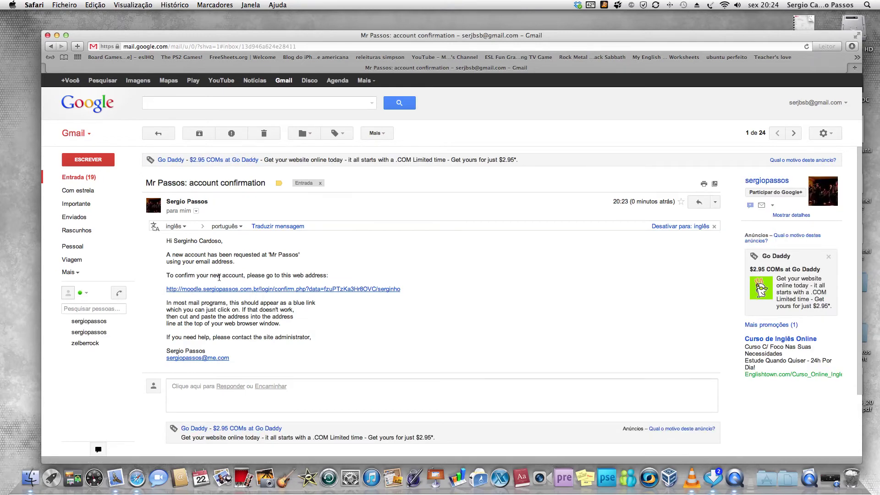
click(301, 289)
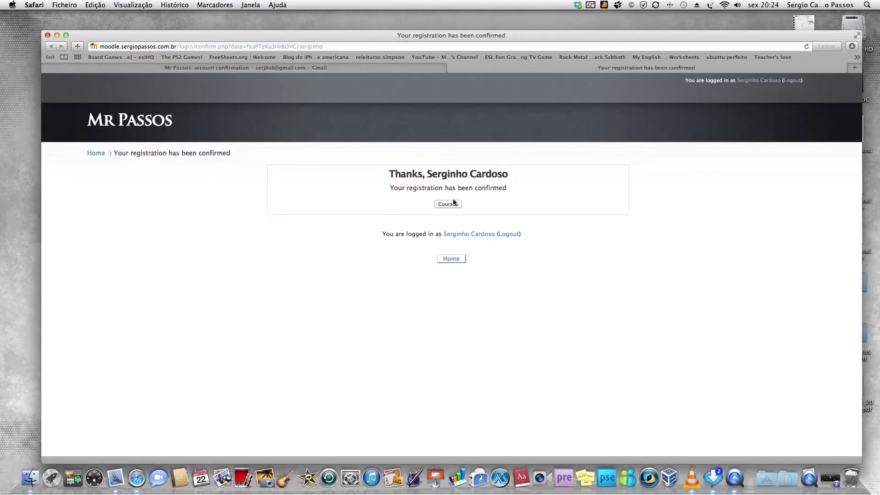
click(102, 155)
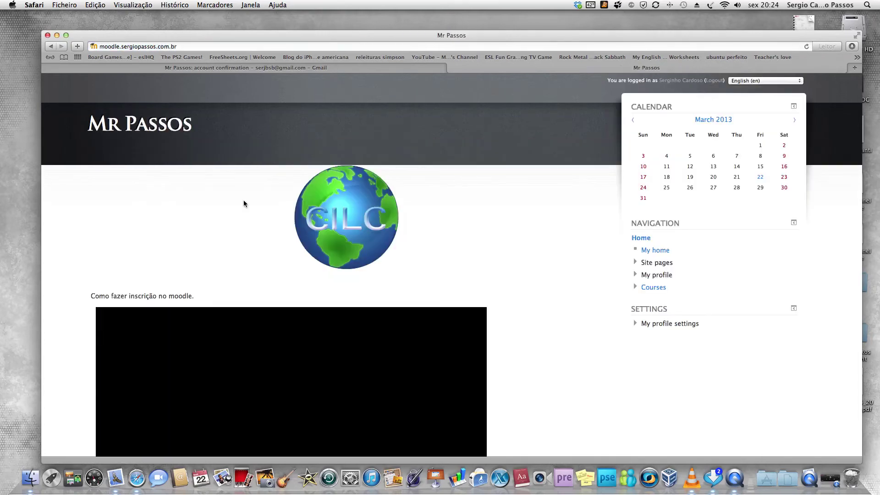
Step: Scroll to My courses on the Moodle home page and open INTERMEDIATE 3's enrolment options
scroll(510, 277, down, 5)
scroll(510, 278, up, 5)
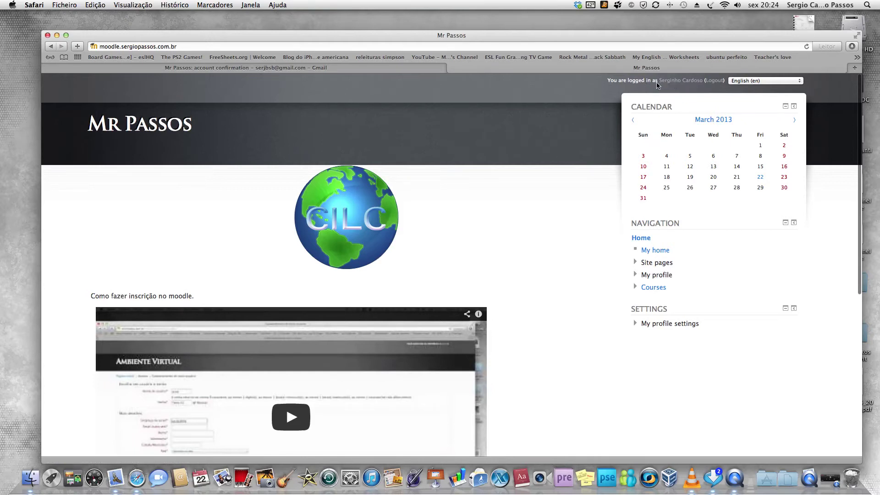
scroll(519, 190, down, 1)
scroll(519, 191, down, 6)
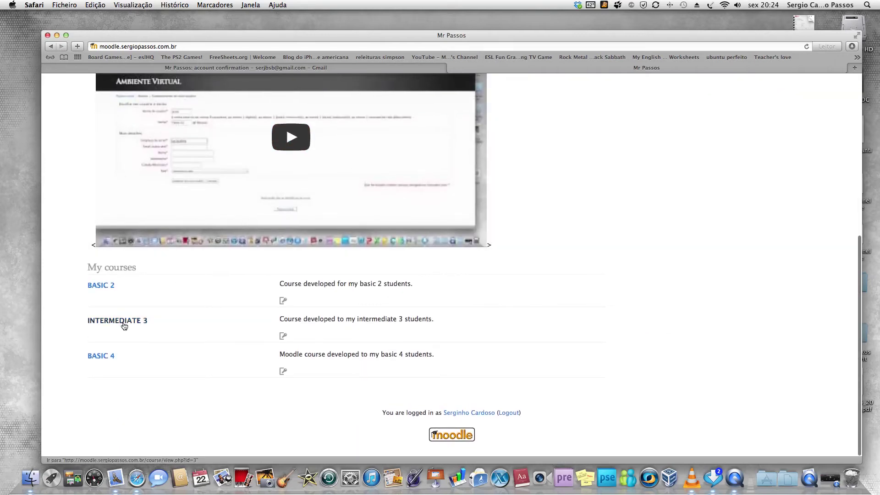
click(124, 326)
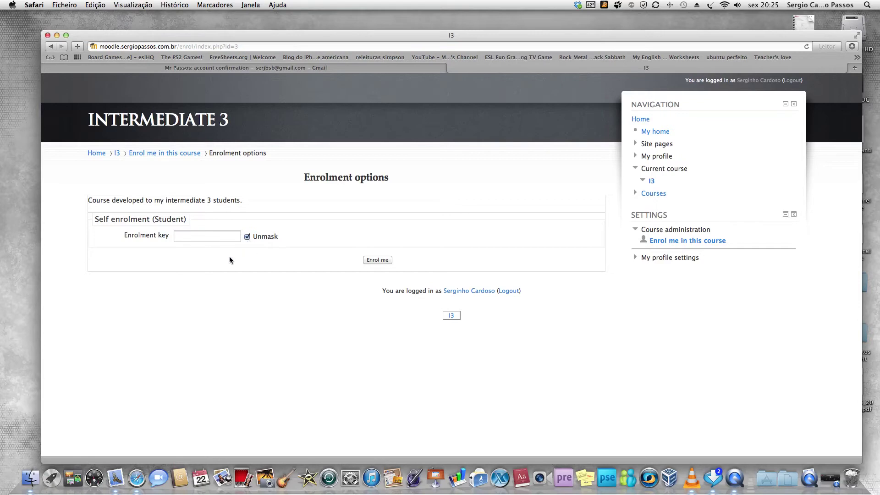
Step: Enter the teacher-provided enrolment key and submit it to join Intermediate 3
click(210, 236)
click(385, 260)
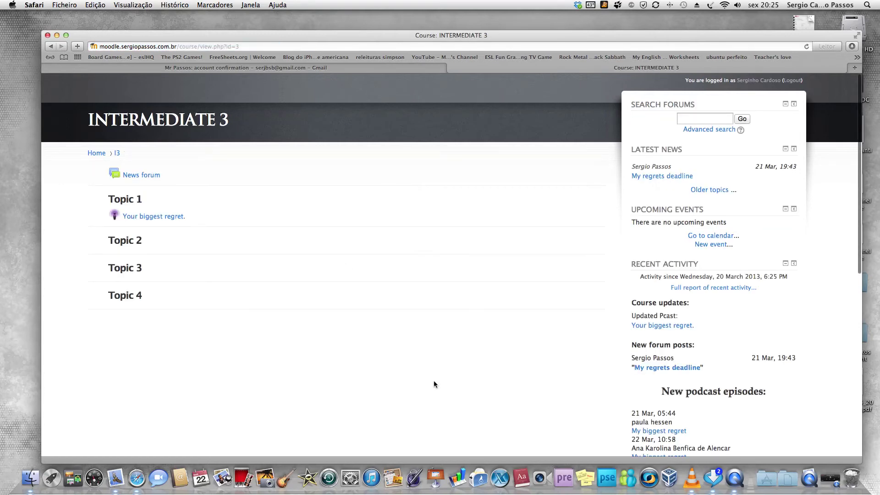
Step: Open the 'Your biggest regret.' podcast under Topic 1 and scroll through the posted episodes
click(161, 217)
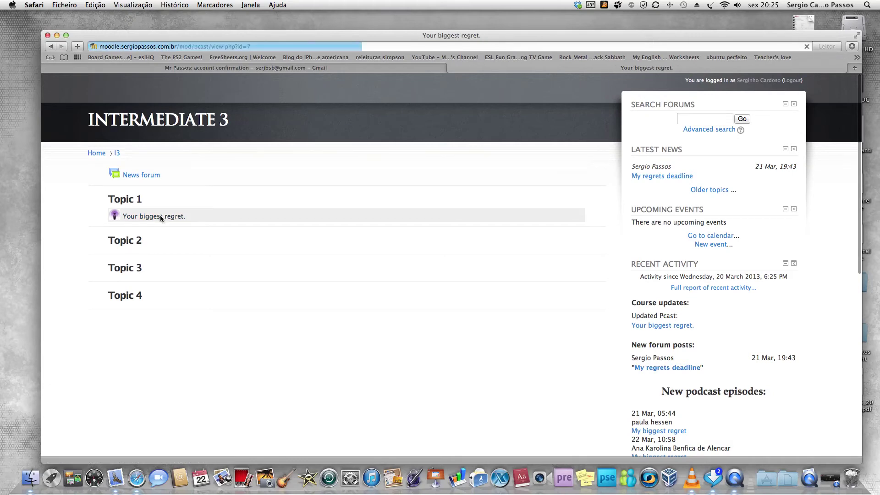
scroll(314, 324, down, 5)
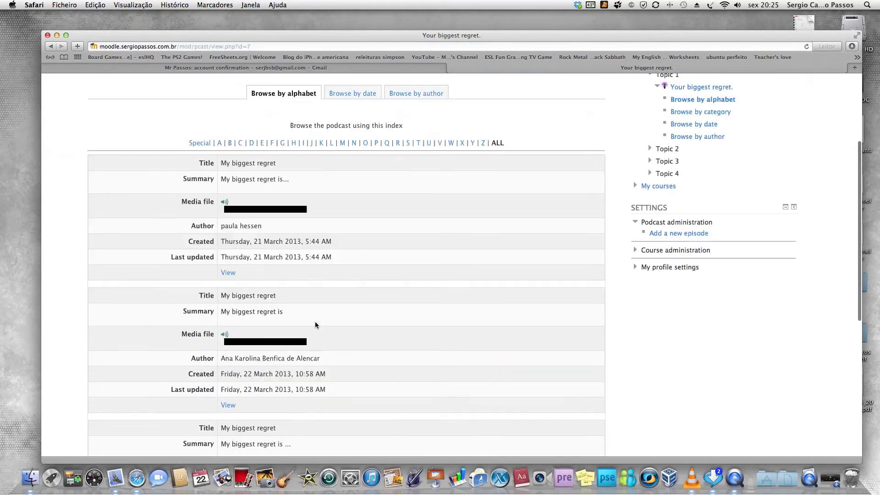
scroll(315, 325, down, 7)
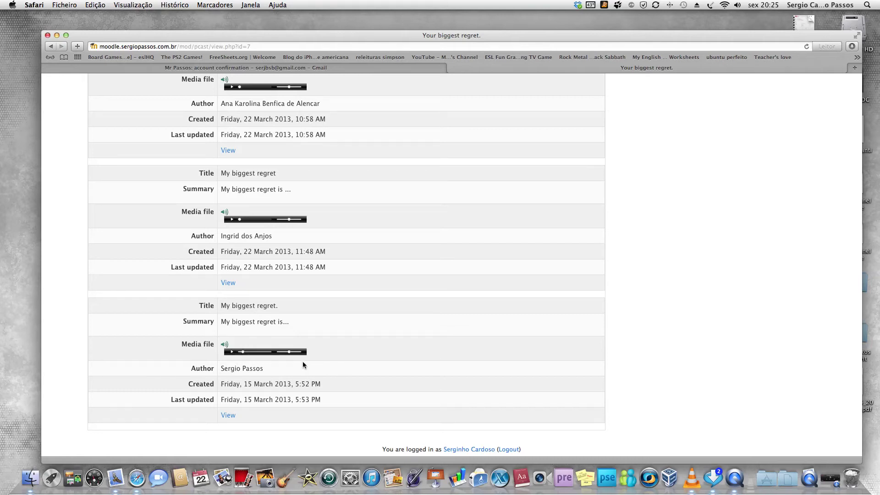
scroll(302, 362, up, 10)
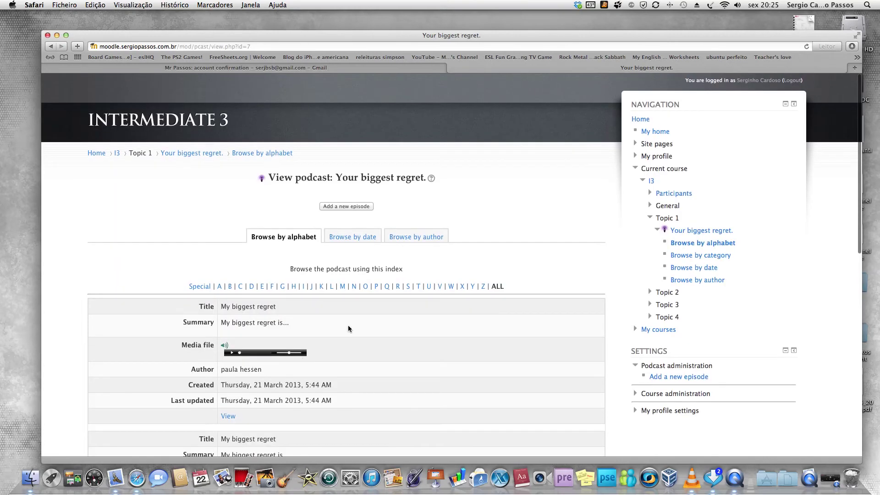
Step: Add a new podcast episode with title and summary 'My biggest regret', then scroll to Attachment
click(346, 207)
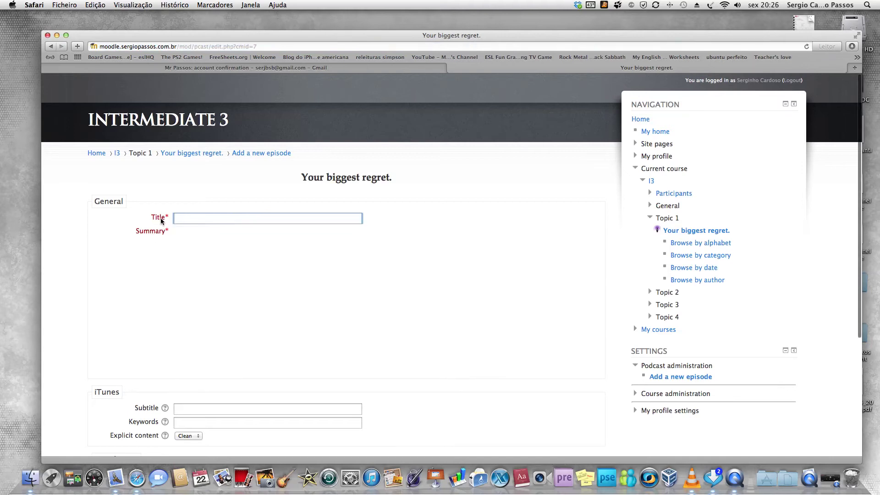
click(170, 232)
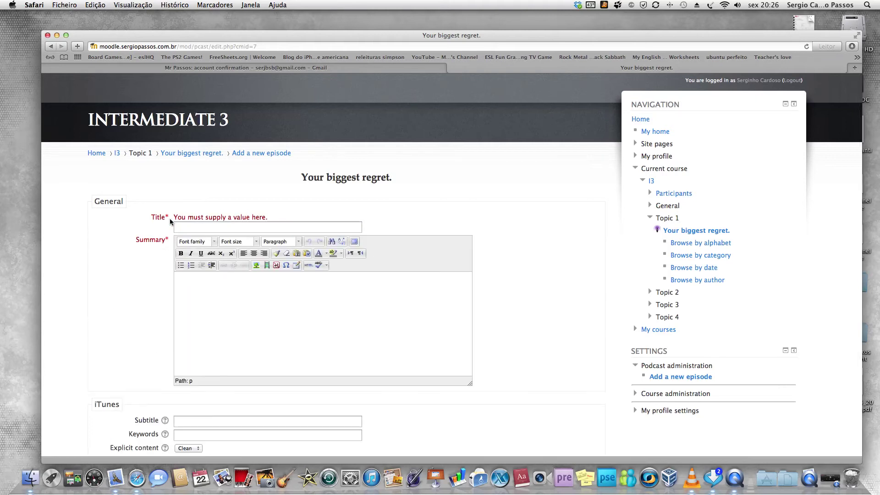
click(200, 228)
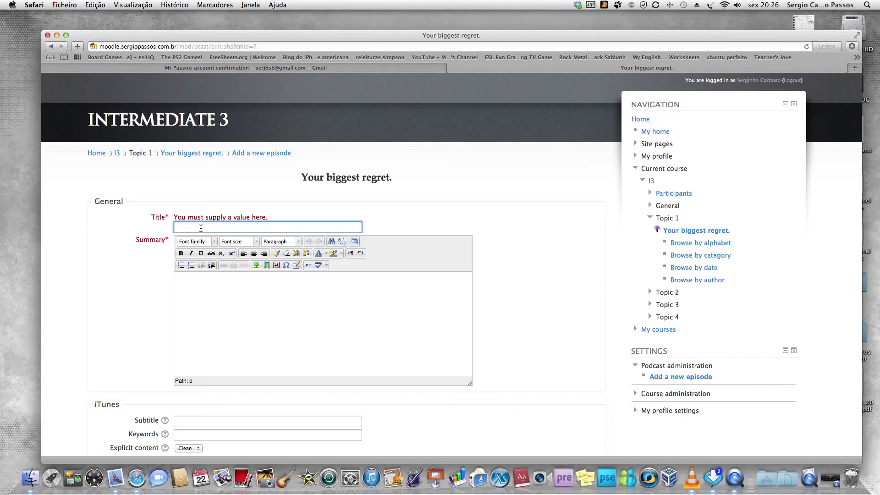
text(My biggest regret)
click(208, 293)
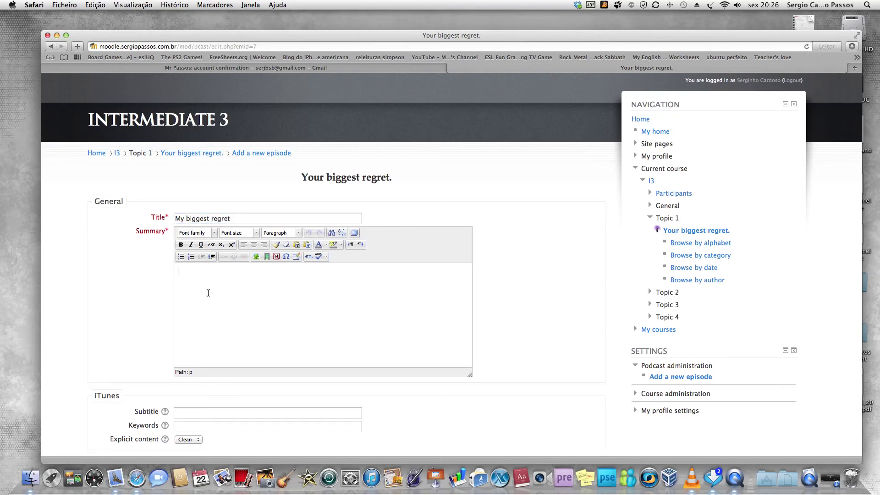
text(My biggest regret)
scroll(200, 411, down, 5)
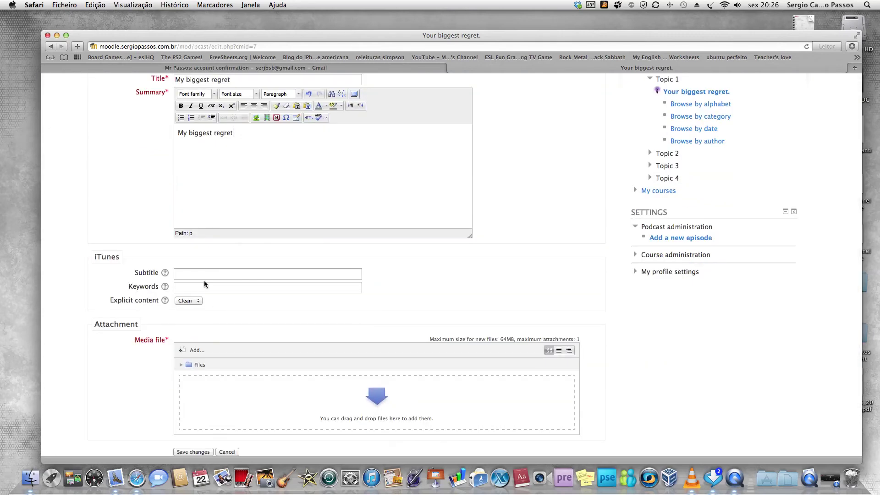
scroll(226, 383, down, 3)
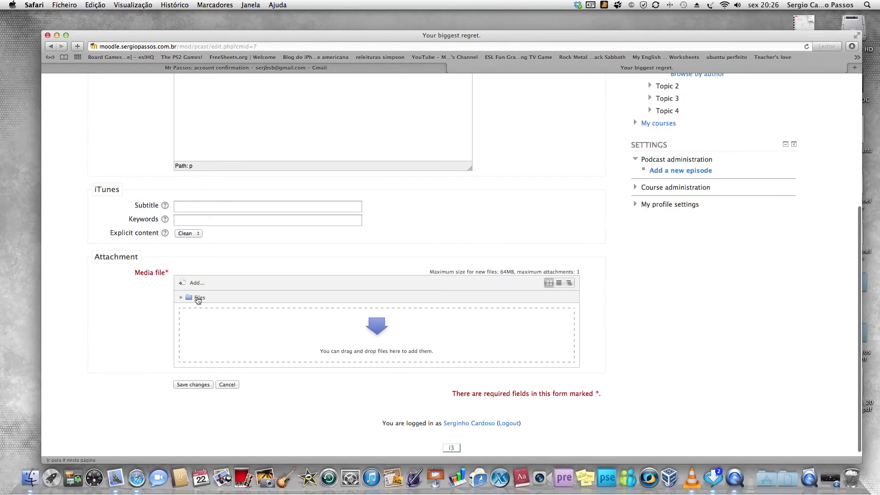
scroll(199, 287, down, 1)
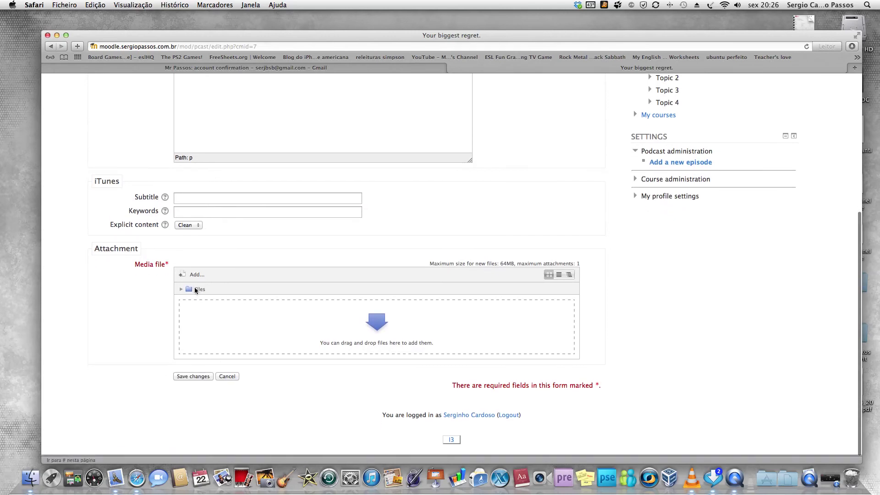
Step: Record a 7-second audio clip in the file picker, play it back, and proceed to player formats
click(193, 279)
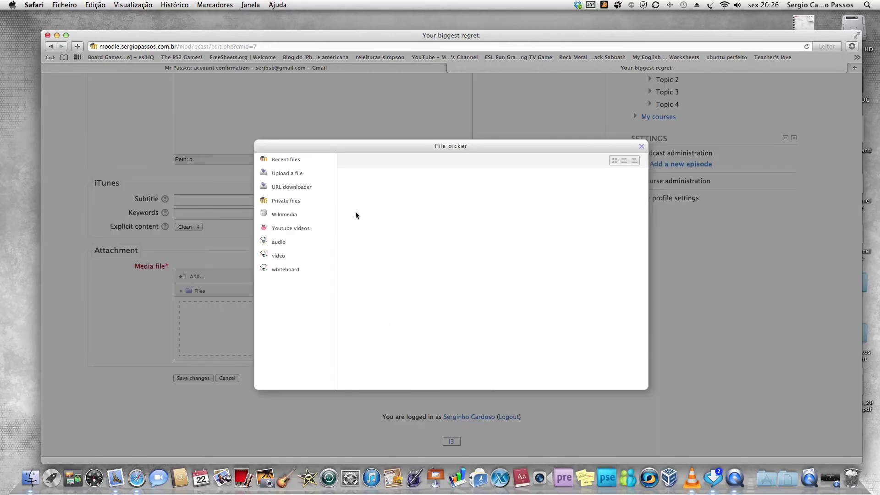
click(280, 244)
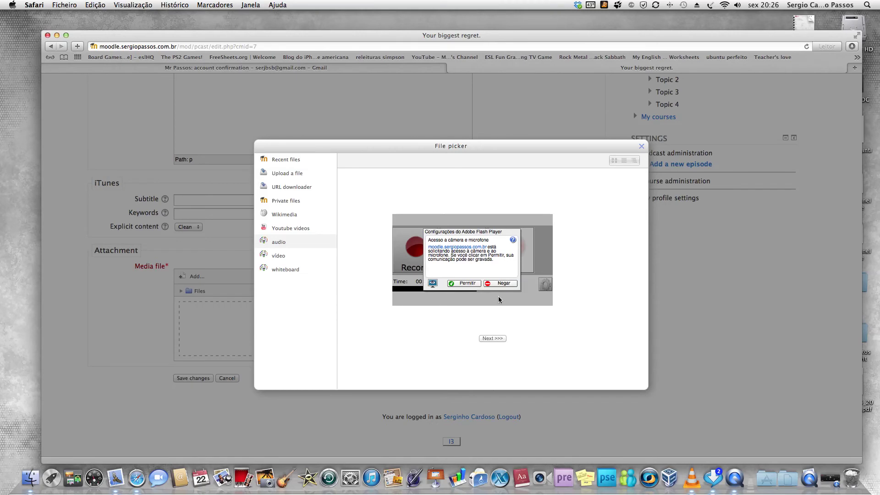
click(469, 284)
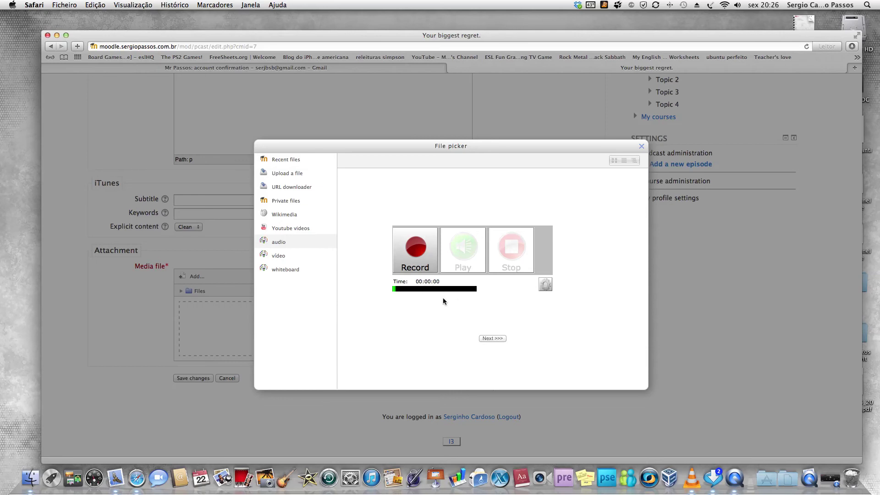
click(414, 252)
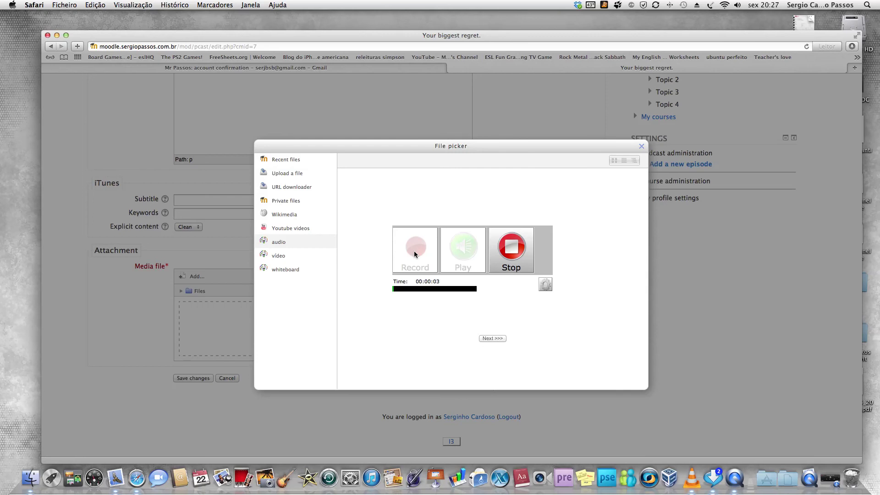
click(512, 251)
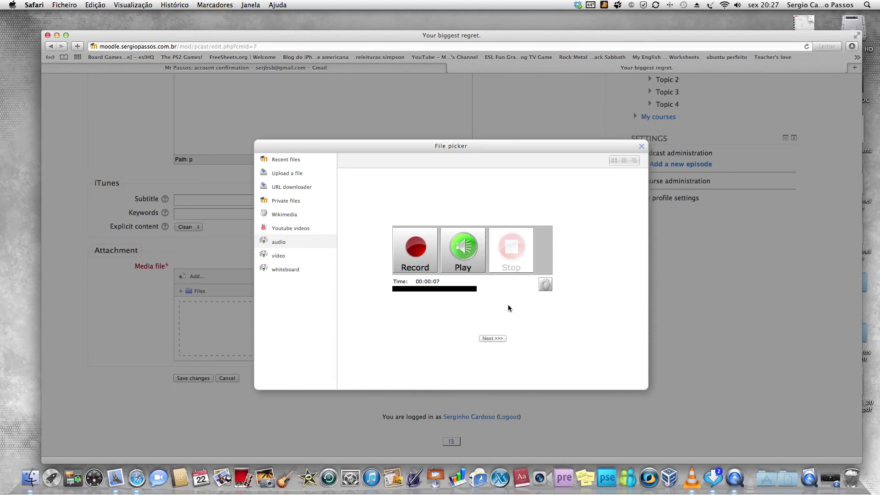
click(466, 251)
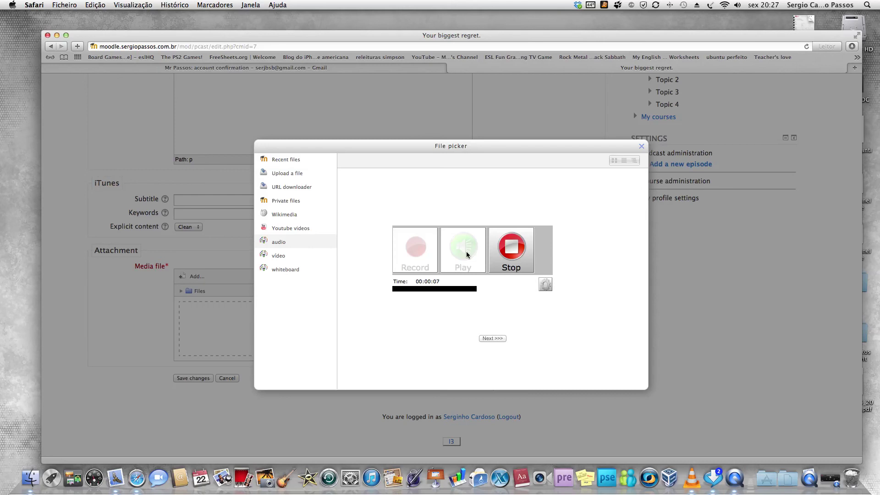
click(510, 253)
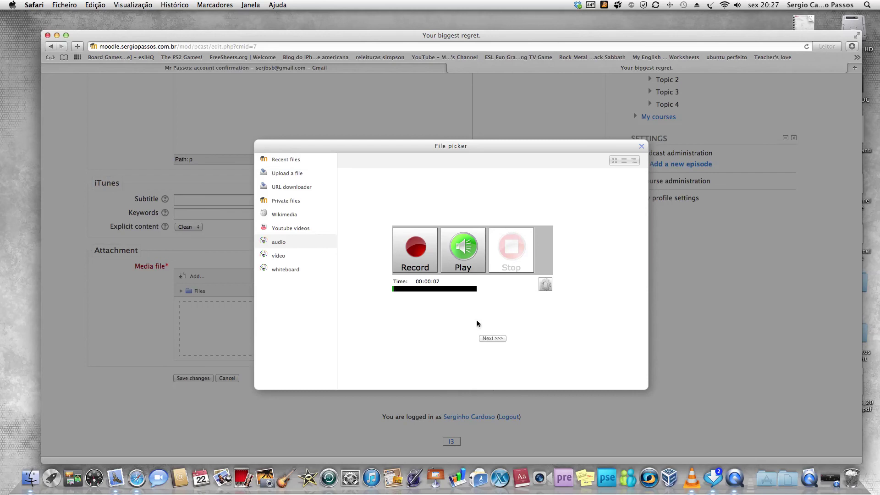
click(489, 338)
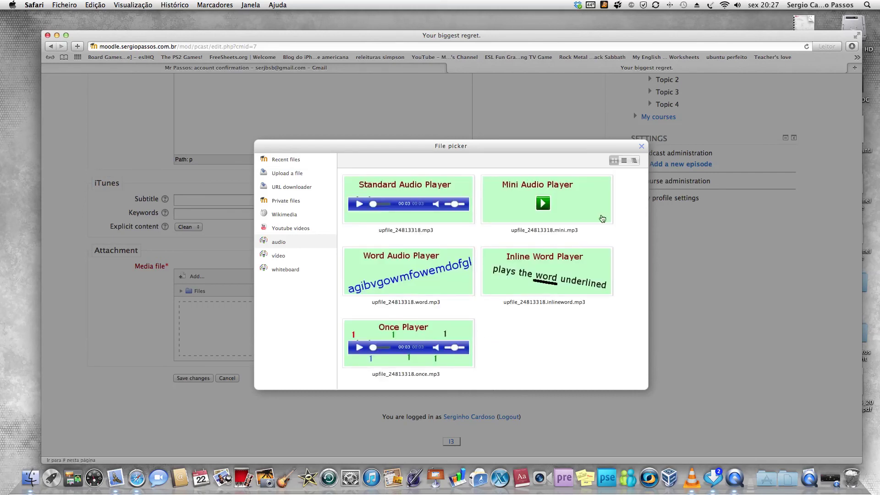
Step: Attach the Standard Audio Player file upfile_24813318.mp3 to the episode's Media file area
click(415, 190)
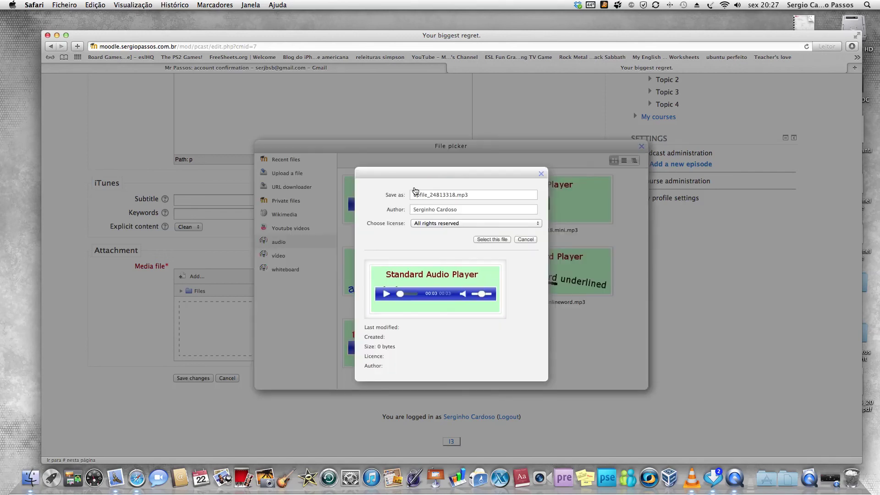
click(497, 241)
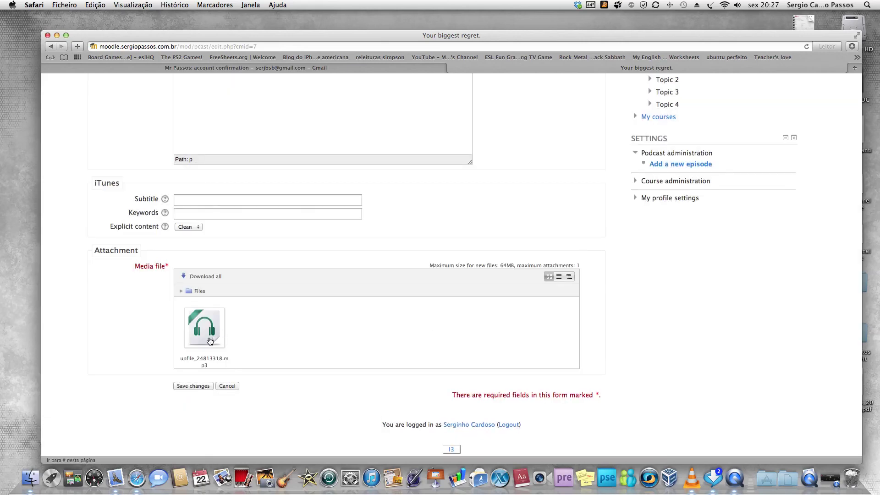
scroll(249, 320, up, 5)
scroll(570, 313, right, 6)
scroll(570, 313, down, 2)
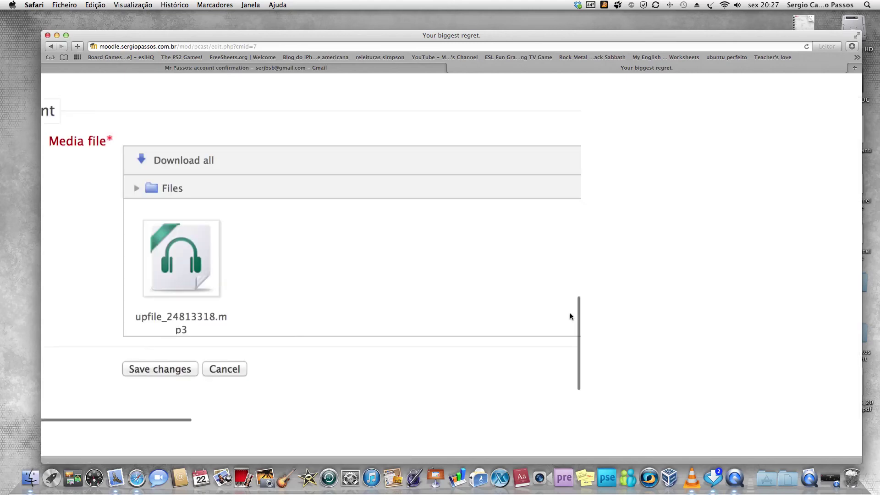
scroll(384, 346, down, 5)
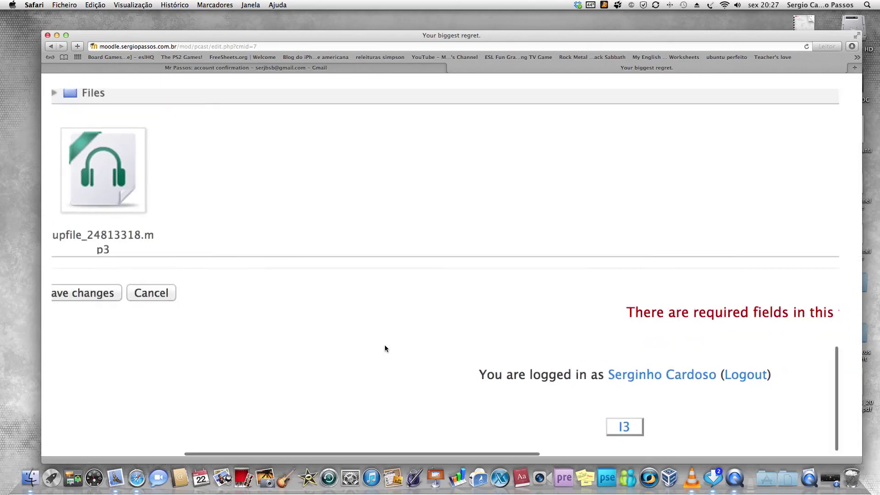
Step: Save the 'My biggest regret' episode and play its audio from the podcast list
click(199, 378)
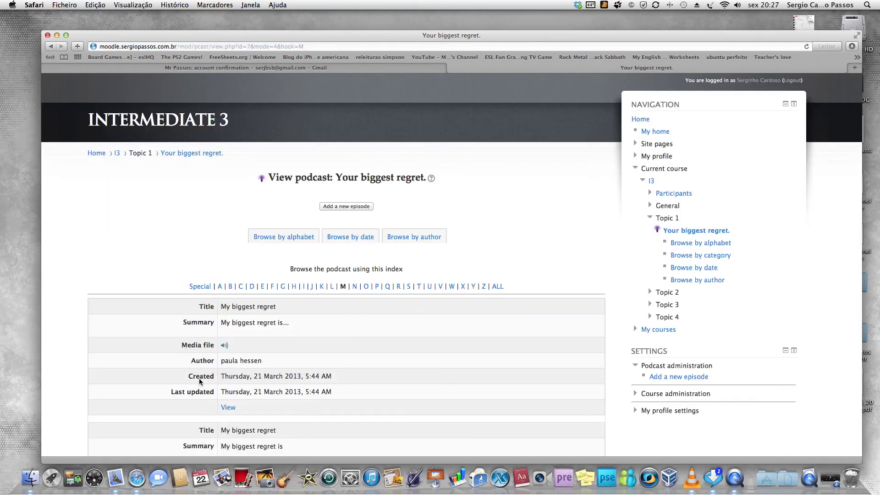
scroll(331, 353, down, 10)
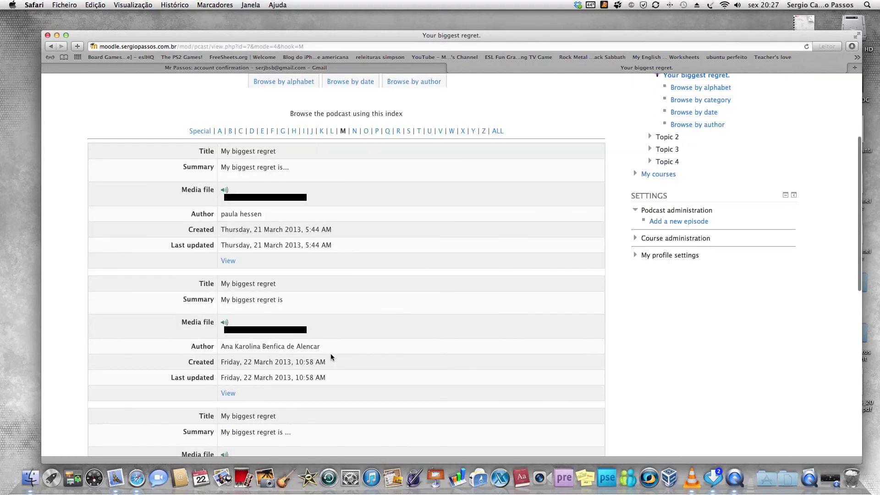
scroll(331, 356, down, 8)
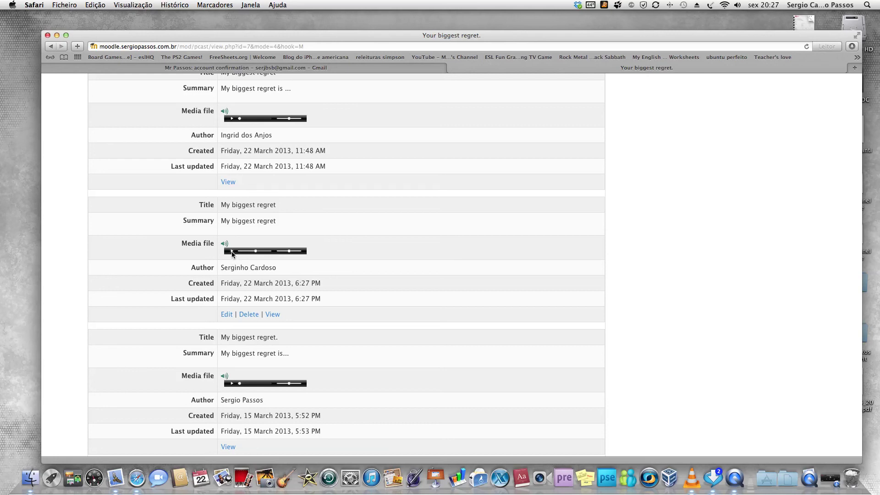
click(233, 252)
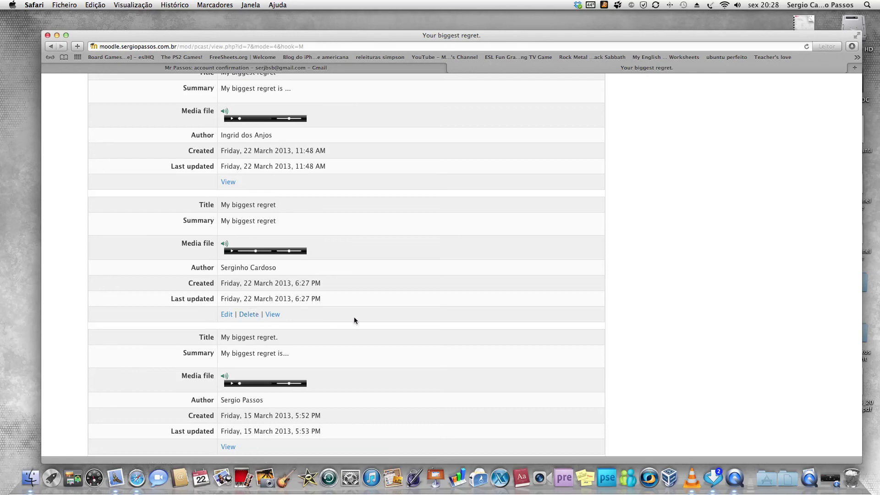